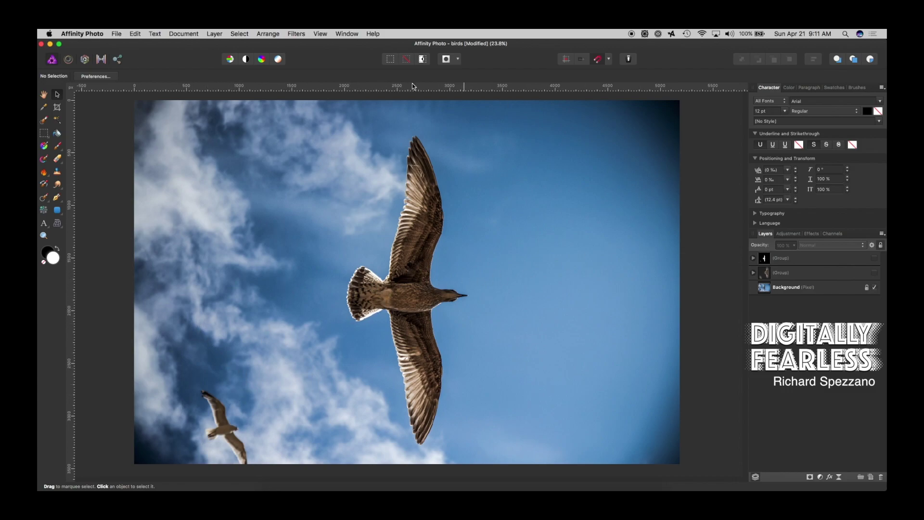
Step: Brush-select the large seagull on Background (102 px, then 45 px brush) and add an empty pixel layer
{"action": "left_click", "coordinate": [766, 290]}
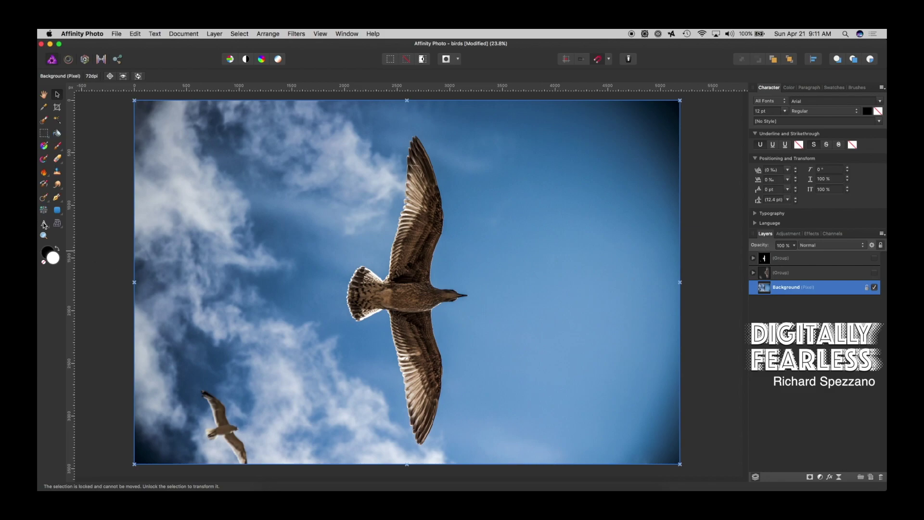
{"action": "left_click", "coordinate": [43, 121]}
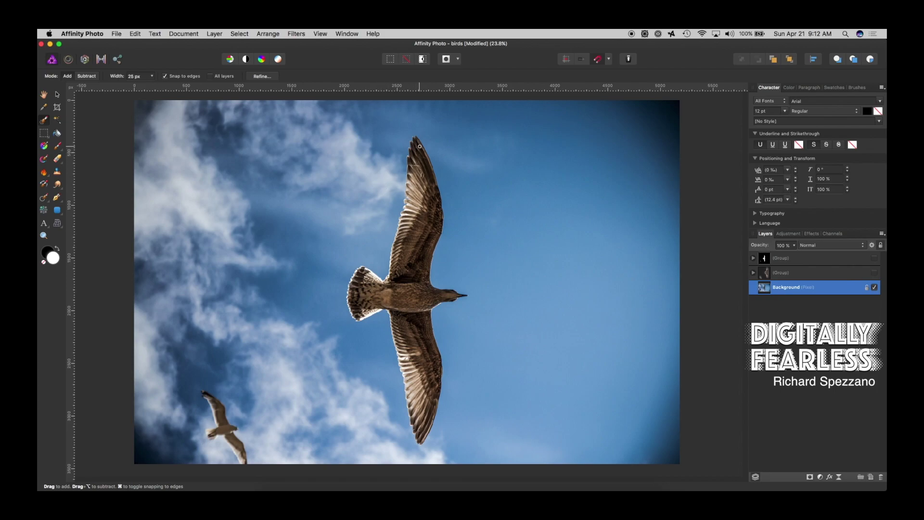
{"action": "key", "text": "bracketright"}
{"action": "key", "text": "bracketright"}
{"action": "key", "text": "bracketright"}
{"action": "key", "text": "bracketright"}
{"action": "key", "text": "bracketright"}
{"action": "key", "text": "bracketright"}
{"action": "left_click_drag", "start_coordinate": [417, 161], "coordinate": [415, 178]}
{"action": "mouse_move", "coordinate": [400, 266]}
{"action": "left_mouse_down"}
{"action": "mouse_move", "coordinate": [390, 293]}
{"action": "mouse_move", "coordinate": [364, 297]}
{"action": "mouse_move", "coordinate": [359, 273]}
{"action": "mouse_move", "coordinate": [368, 276]}
{"action": "mouse_move", "coordinate": [364, 304]}
{"action": "left_mouse_up"}
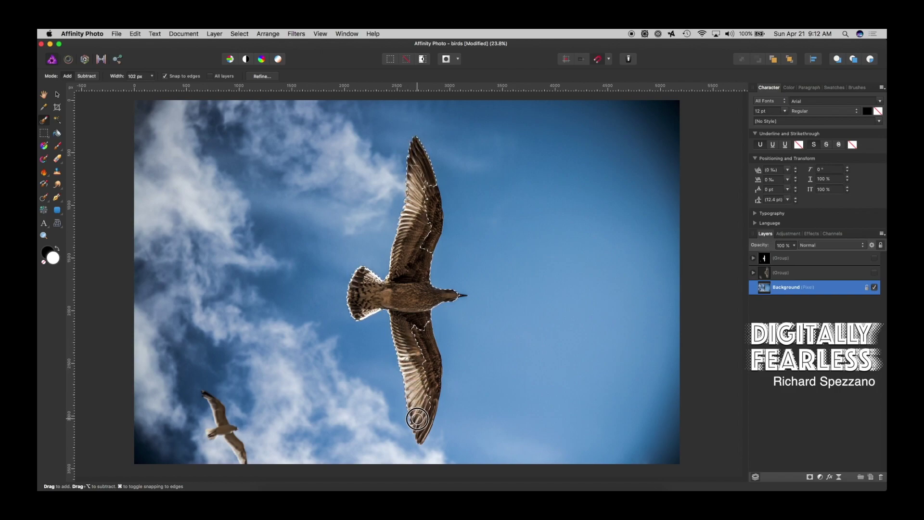
{"action": "left_click_drag", "start_coordinate": [417, 423], "coordinate": [421, 428]}
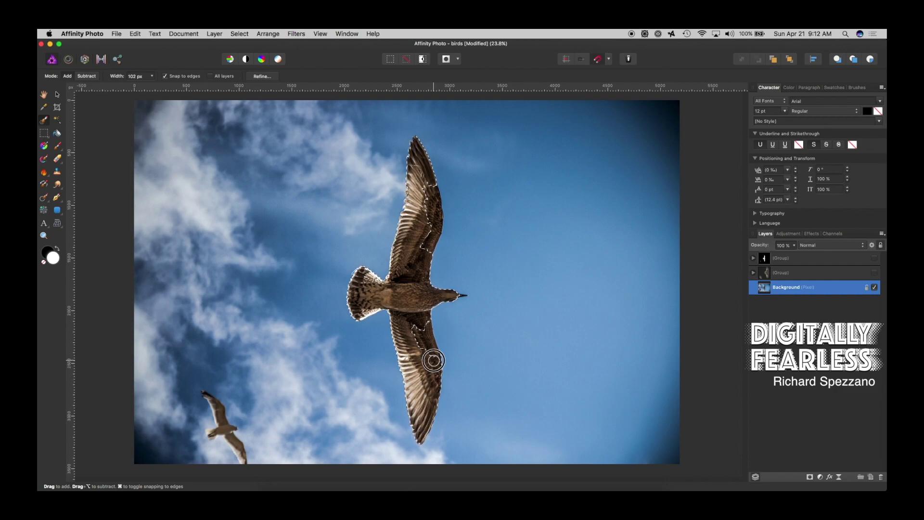
{"action": "mouse_move", "coordinate": [433, 251]}
{"action": "left_mouse_down"}
{"action": "mouse_move", "coordinate": [413, 251]}
{"action": "mouse_move", "coordinate": [428, 234]}
{"action": "left_mouse_up"}
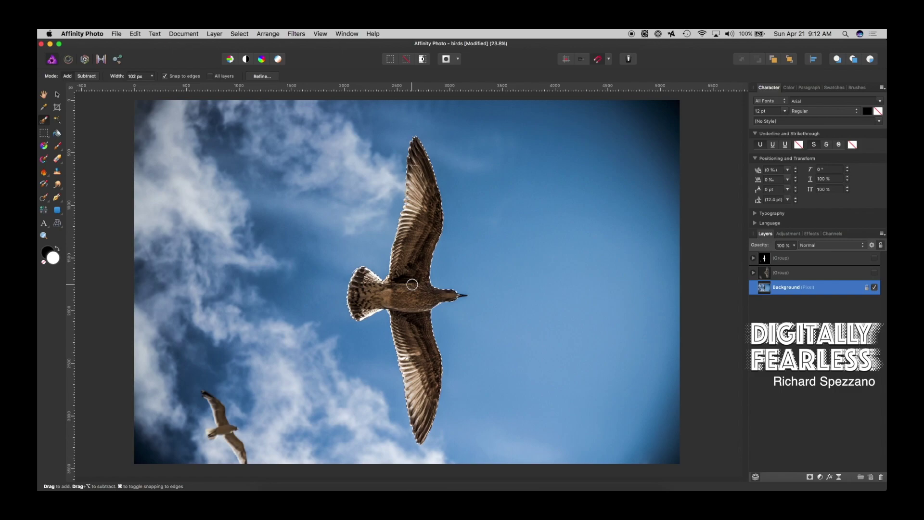
{"action": "key", "text": "bracketleft"}
{"action": "key", "text": "bracketleft"}
{"action": "key", "text": "bracketleft"}
{"action": "key", "text": "bracketleft"}
{"action": "left_click", "coordinate": [871, 477]}
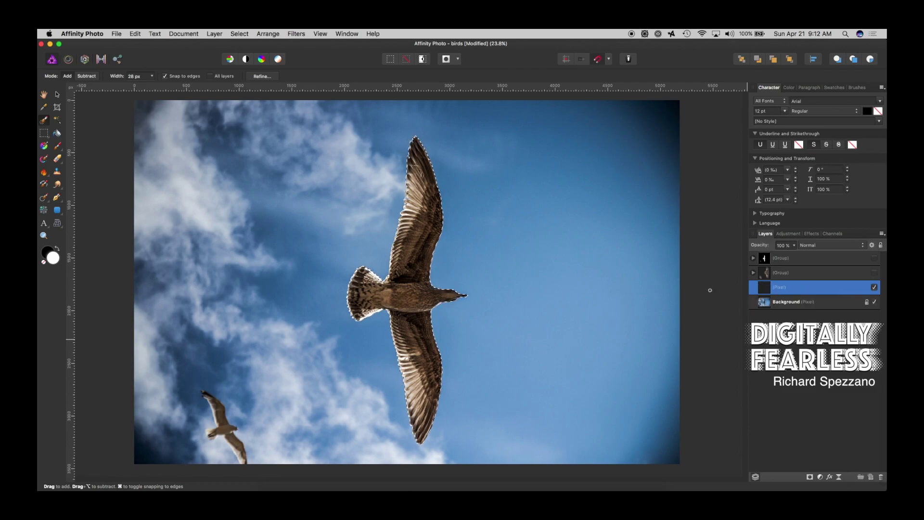
Step: Flood-fill the large gull's selection solid white, then deselect with Cmd+D
{"action": "left_click", "coordinate": [57, 133]}
{"action": "left_click", "coordinate": [430, 218]}
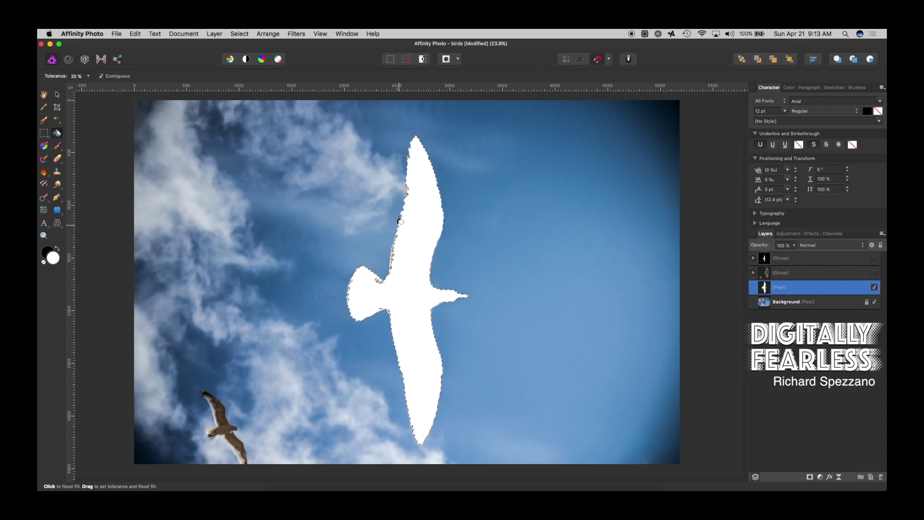
{"action": "left_click", "coordinate": [57, 95]}
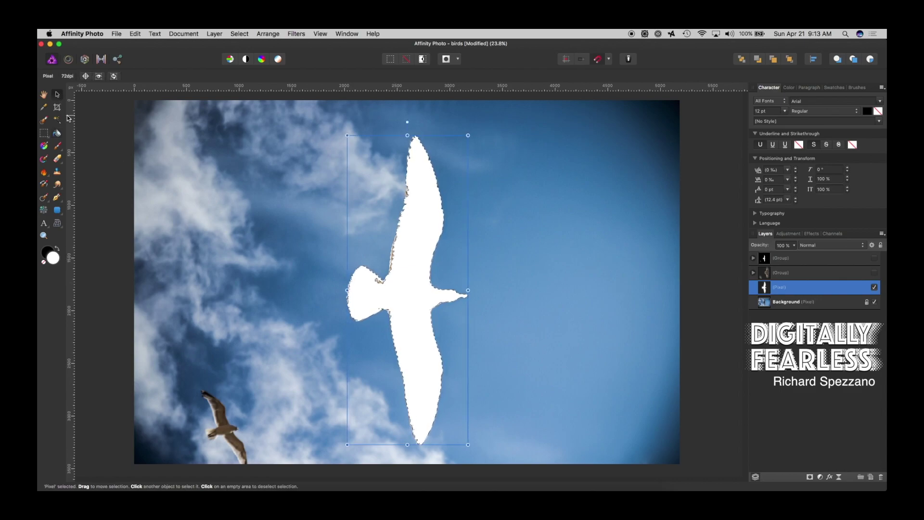
{"action": "left_click", "coordinate": [88, 149]}
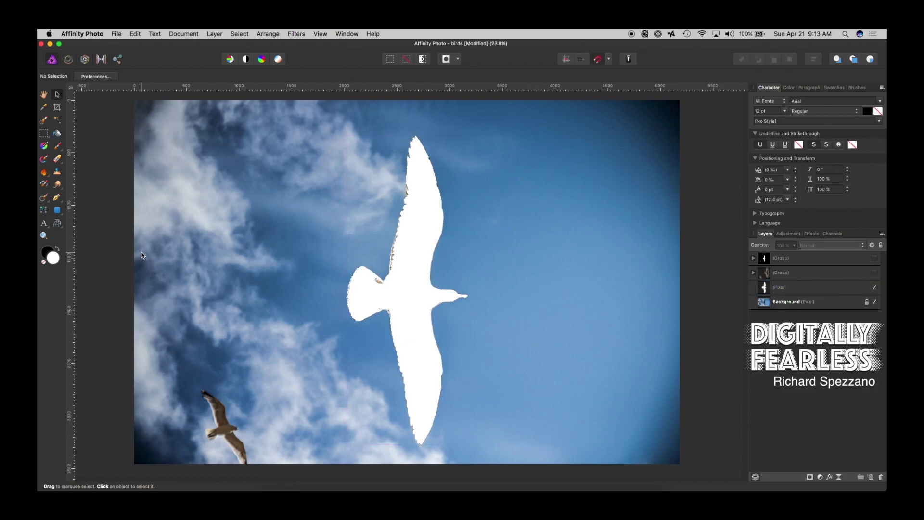
{"action": "key", "text": "super+d"}
Step: On the Background layer, paint a Selection Brush selection over the small lower-left seagull
{"action": "left_click", "coordinate": [772, 300]}
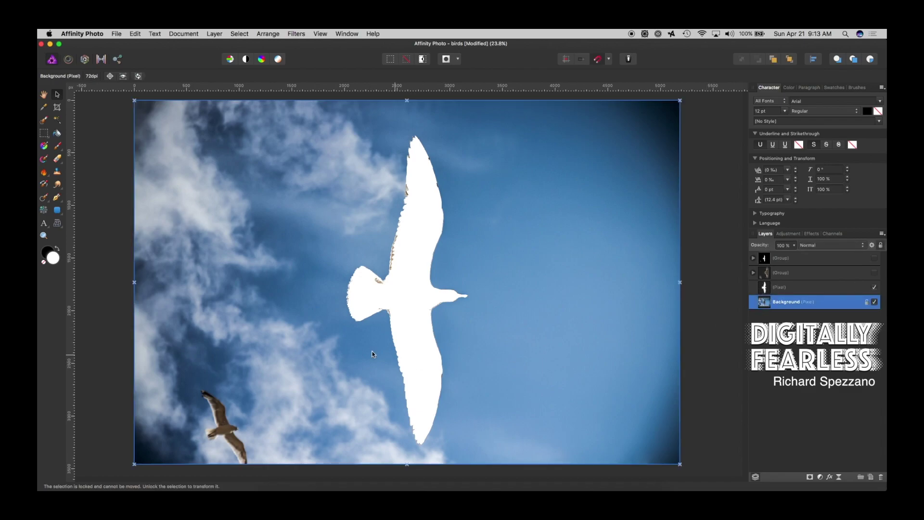
{"action": "left_click", "coordinate": [44, 120]}
{"action": "mouse_move", "coordinate": [204, 394]}
{"action": "left_mouse_down"}
{"action": "mouse_move", "coordinate": [239, 449]}
{"action": "mouse_move", "coordinate": [224, 427]}
{"action": "left_mouse_up"}
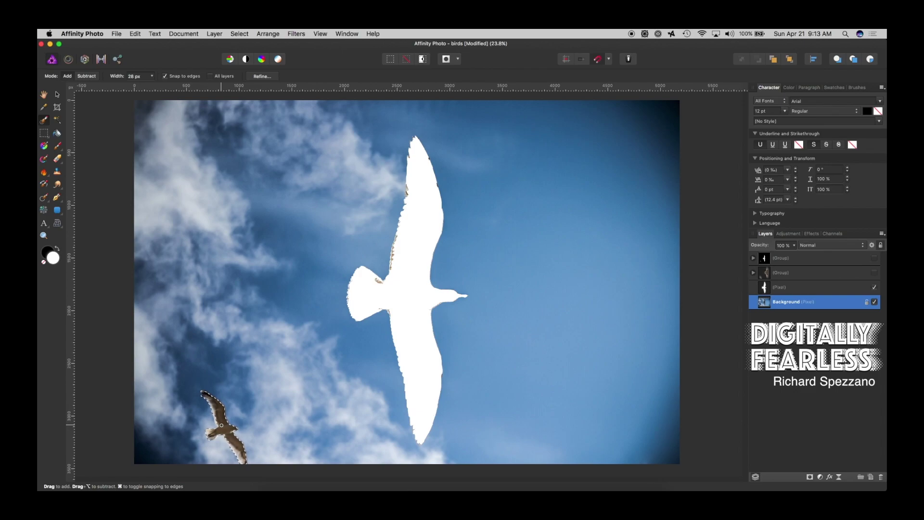
Step: On a new layer fill the small gull grey 888686, then add another empty layer above Background
{"action": "left_click", "coordinate": [869, 477]}
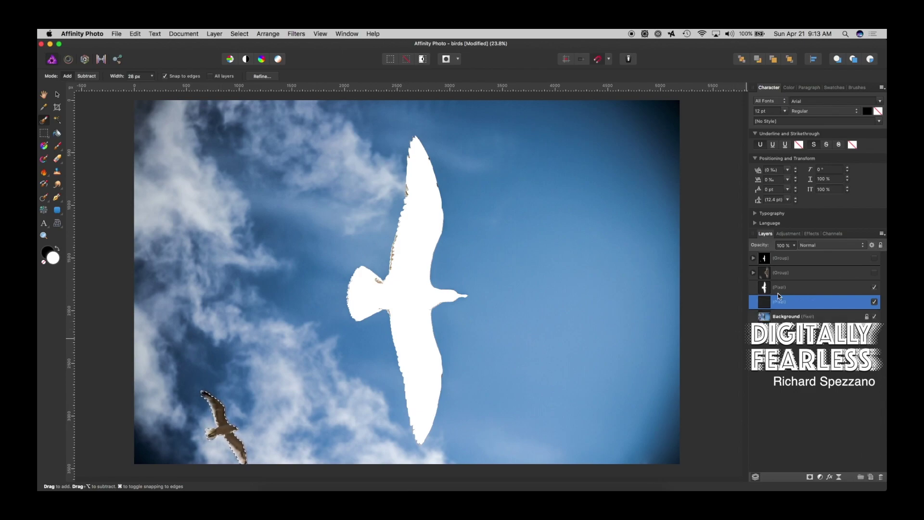
{"action": "double_click", "coordinate": [53, 259]}
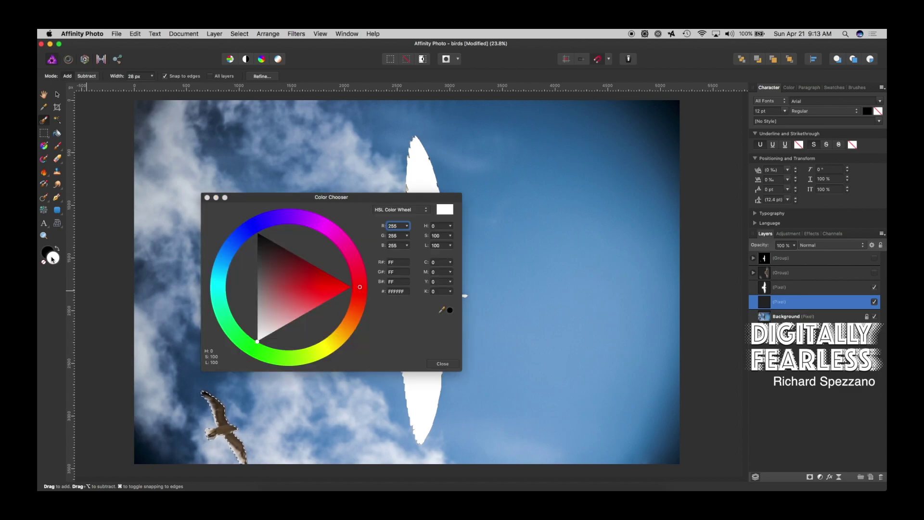
{"action": "left_click_drag", "start_coordinate": [259, 297], "coordinate": [259, 293]}
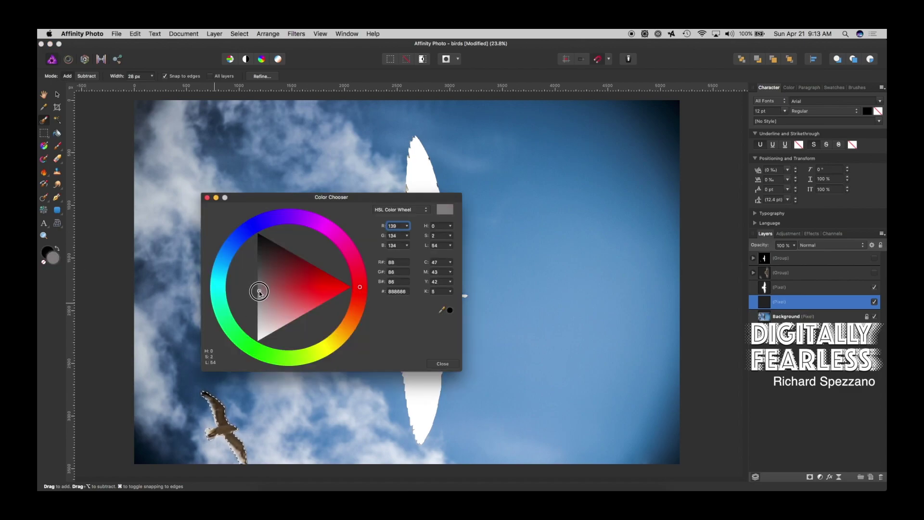
{"action": "left_click", "coordinate": [442, 363]}
{"action": "left_click", "coordinate": [56, 133]}
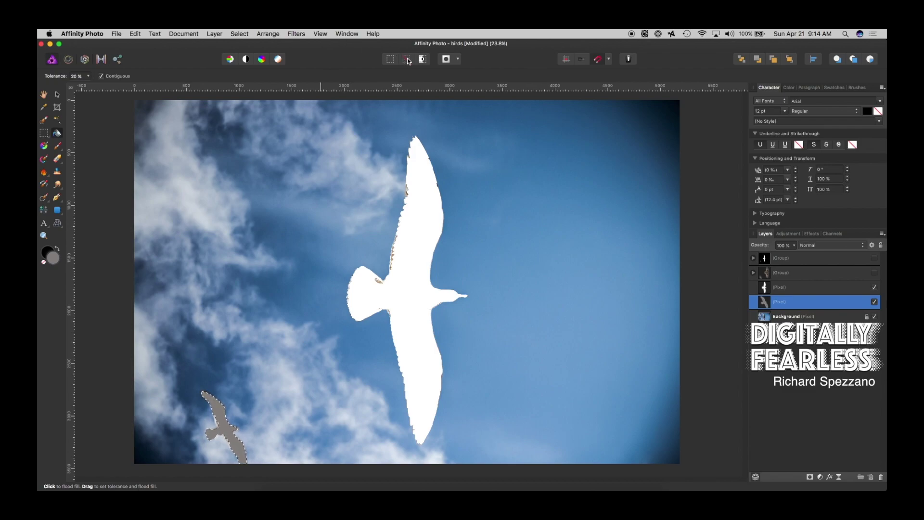
{"action": "key", "text": "super+d"}
{"action": "left_click", "coordinate": [780, 319]}
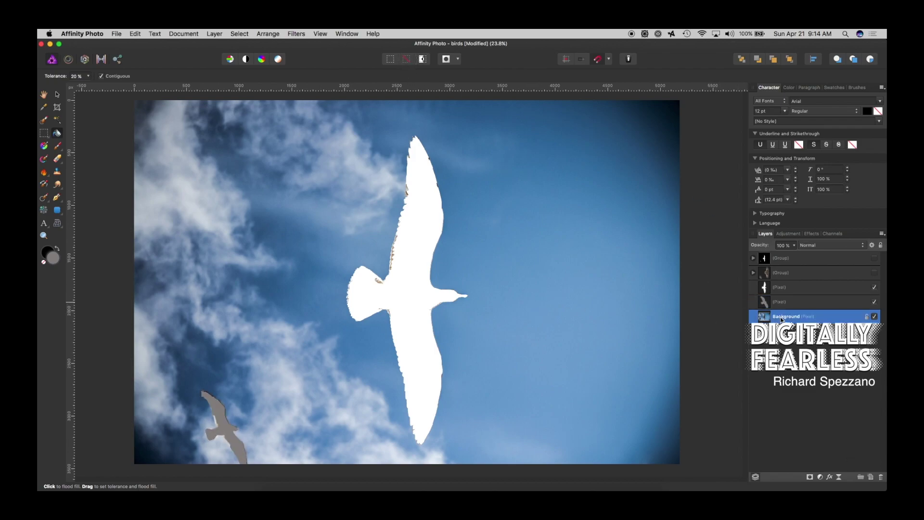
{"action": "left_click", "coordinate": [871, 477]}
Step: Flood-fill the sky black, then group the white, grey and black layers and show the group
{"action": "left_click", "coordinate": [197, 154]}
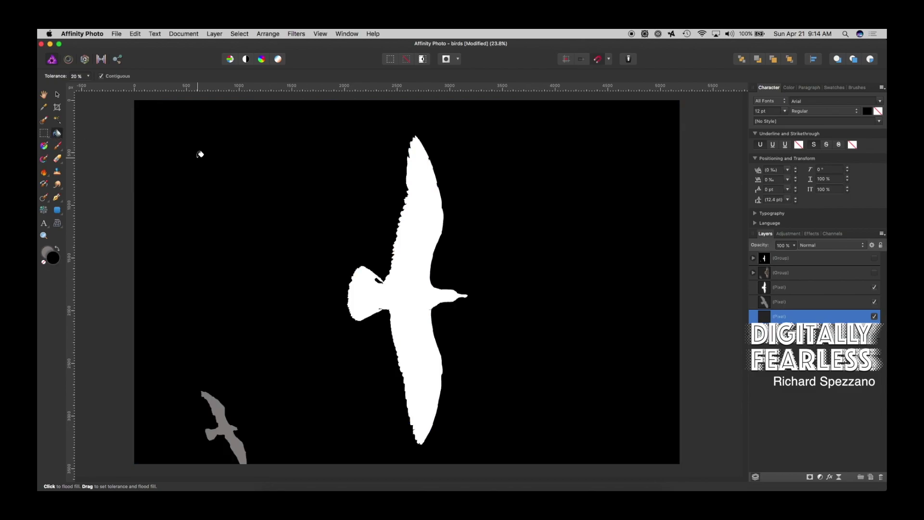
{"action": "left_click", "coordinate": [60, 96]}
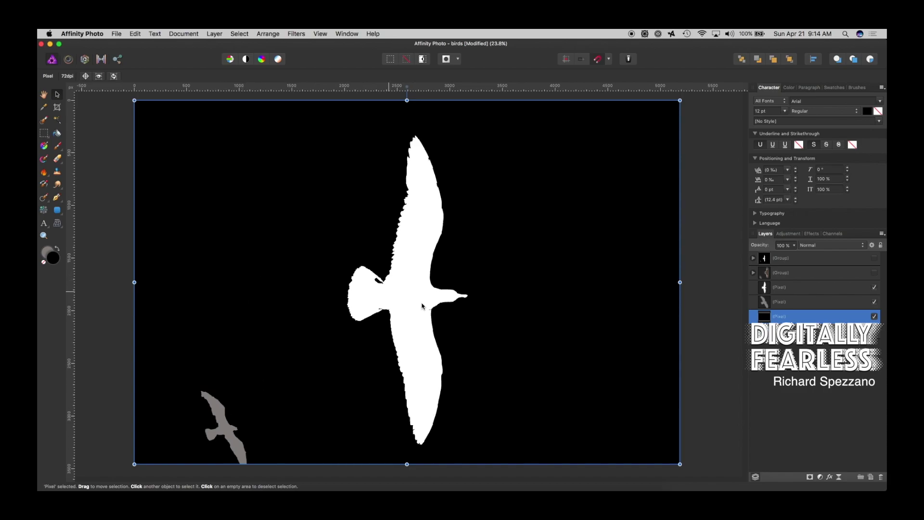
{"action": "left_click", "coordinate": [775, 287]}
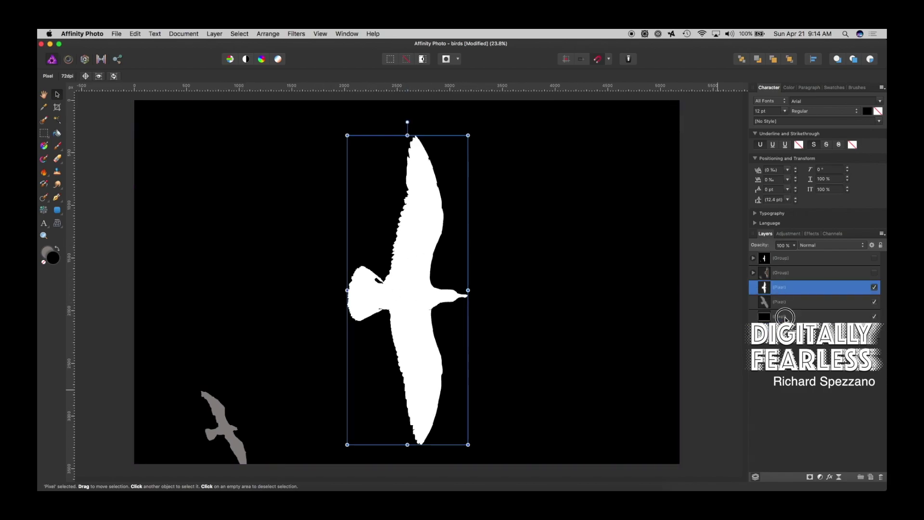
{"action": "left_click", "coordinate": [785, 316], "text": "shift"}
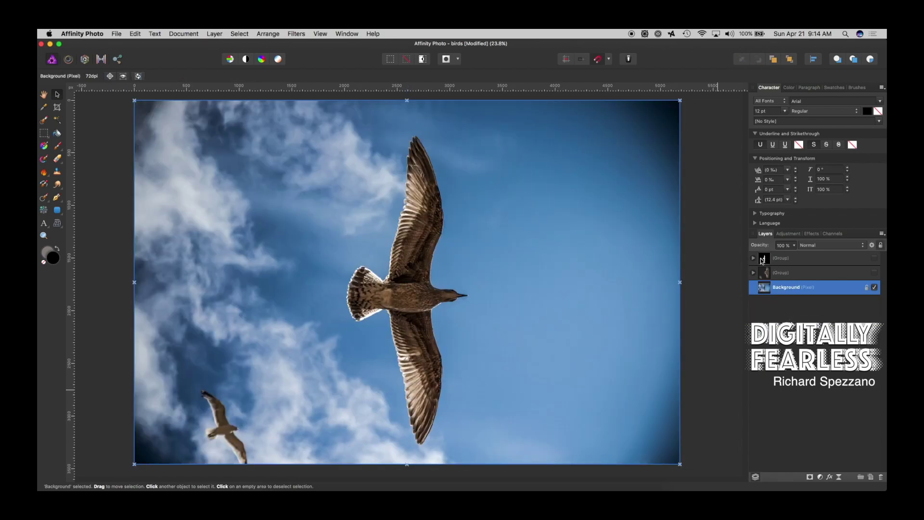
{"action": "left_click", "coordinate": [754, 259]}
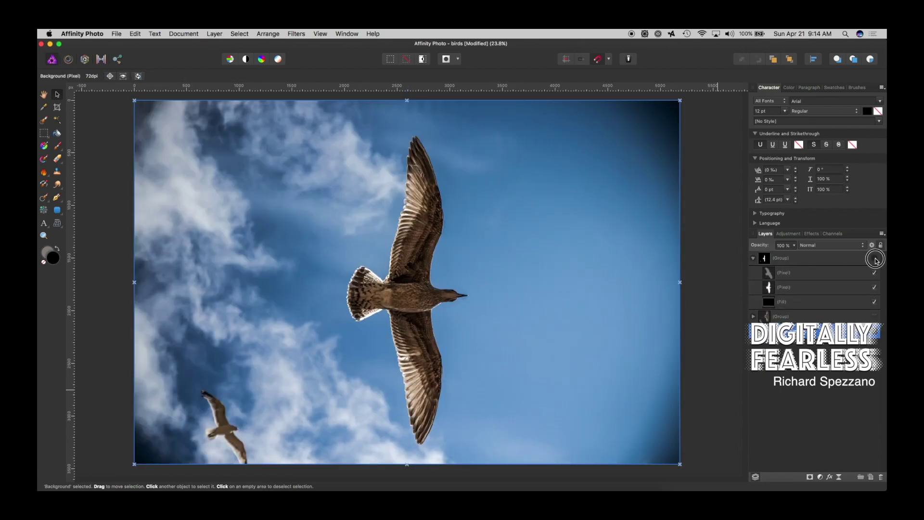
{"action": "left_click", "coordinate": [874, 258]}
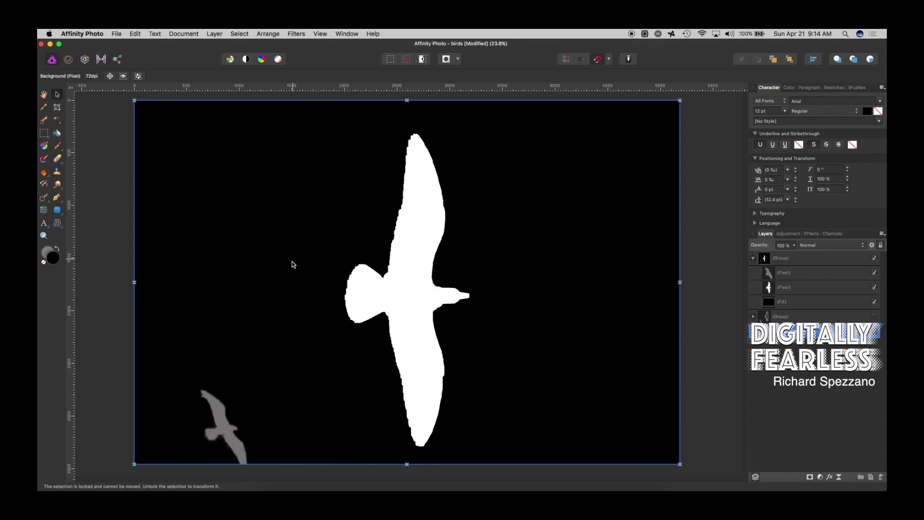
{"action": "key", "text": "super+d"}
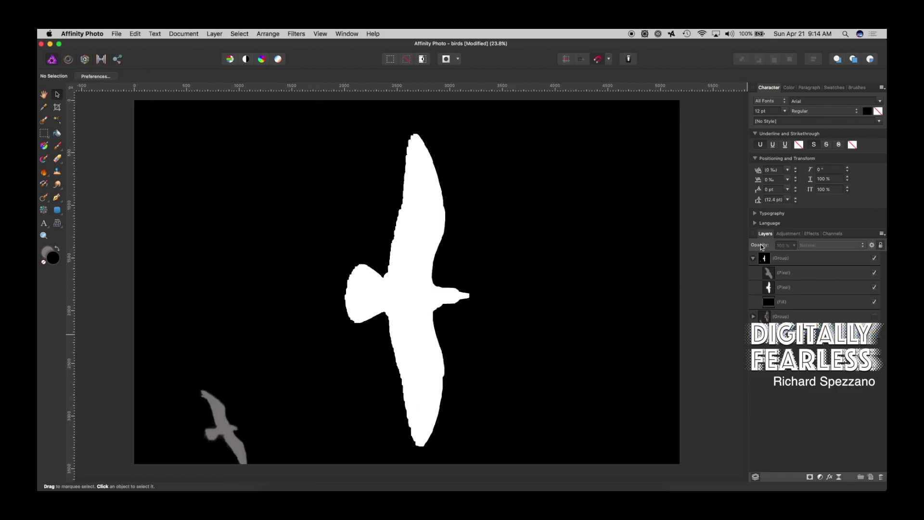
{"action": "left_click", "coordinate": [754, 258]}
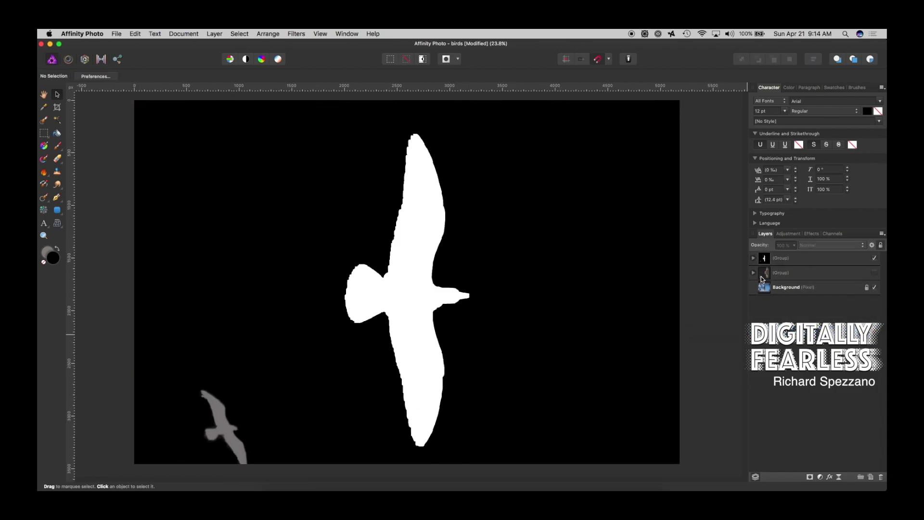
Step: Hide the silhouette group, export the photo as birds.jpg into 3Dfacebook replacing the old copy, then hide Background
{"action": "left_click", "coordinate": [875, 258]}
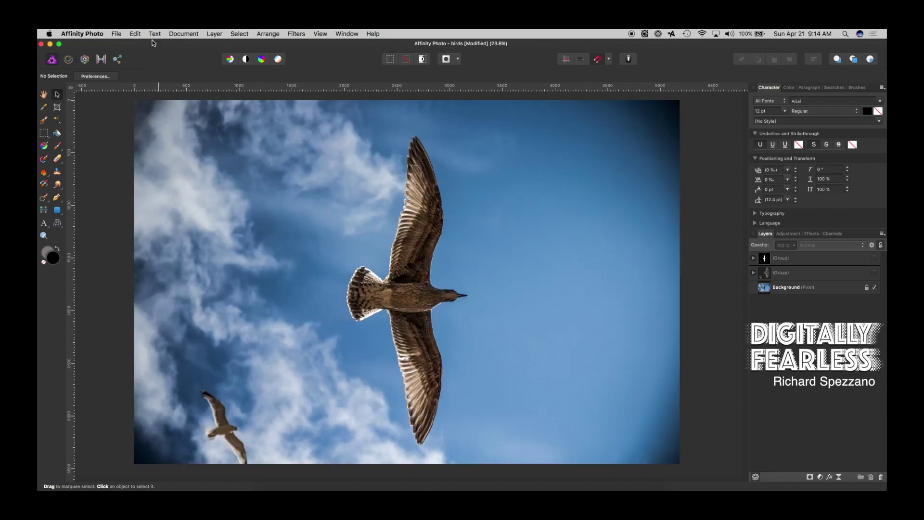
{"action": "left_click", "coordinate": [116, 34]}
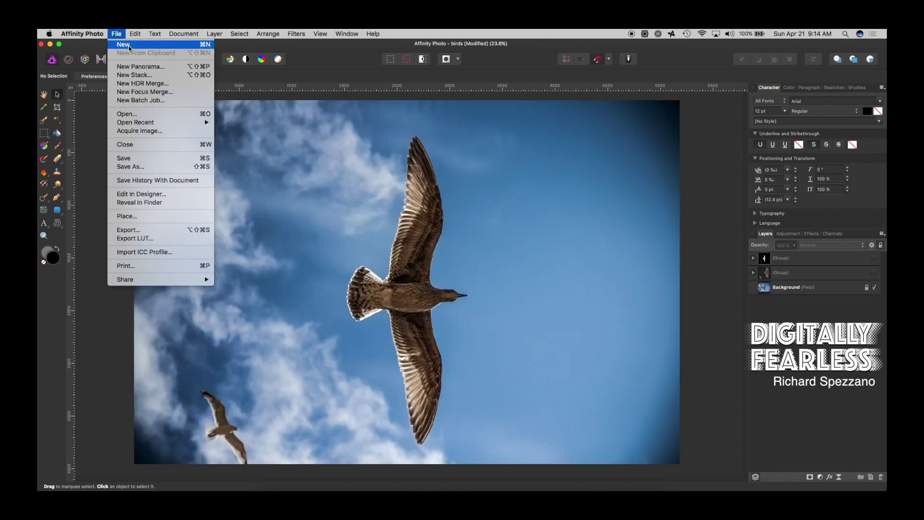
{"action": "left_click", "coordinate": [129, 230]}
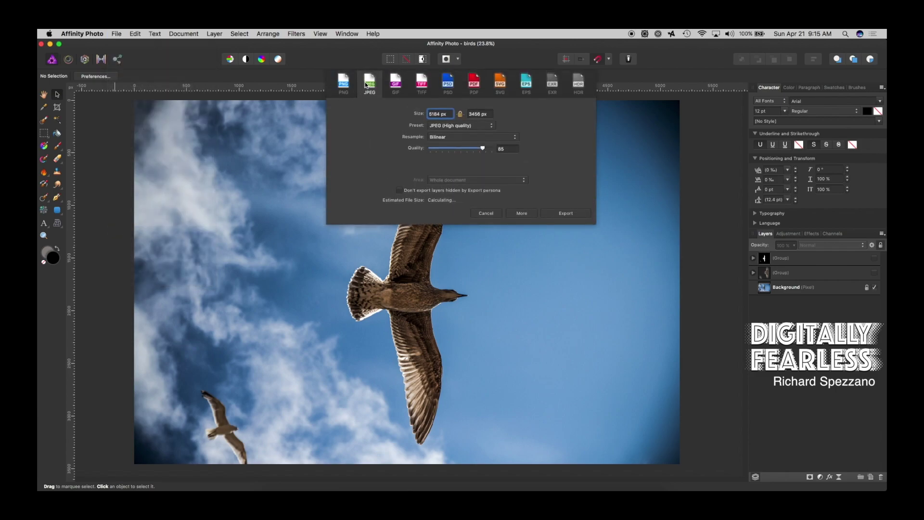
{"action": "left_click", "coordinate": [570, 215]}
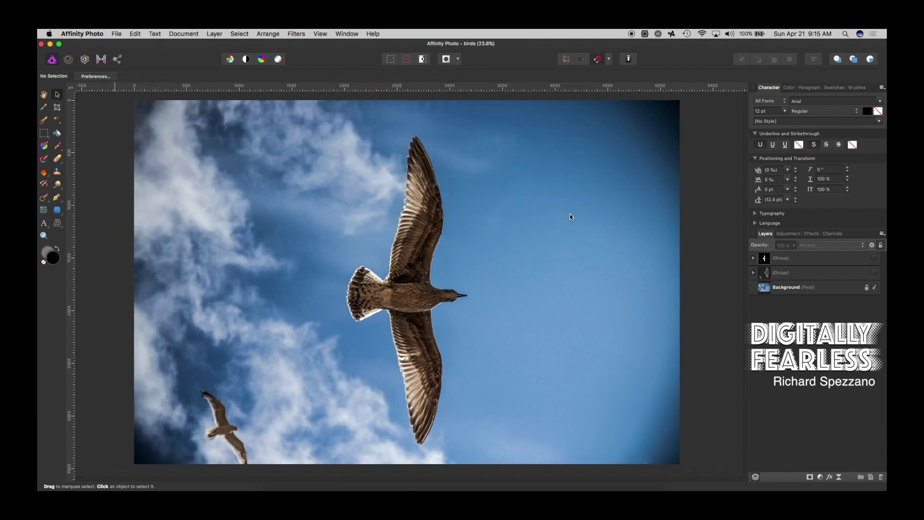
{"action": "left_click", "coordinate": [284, 145]}
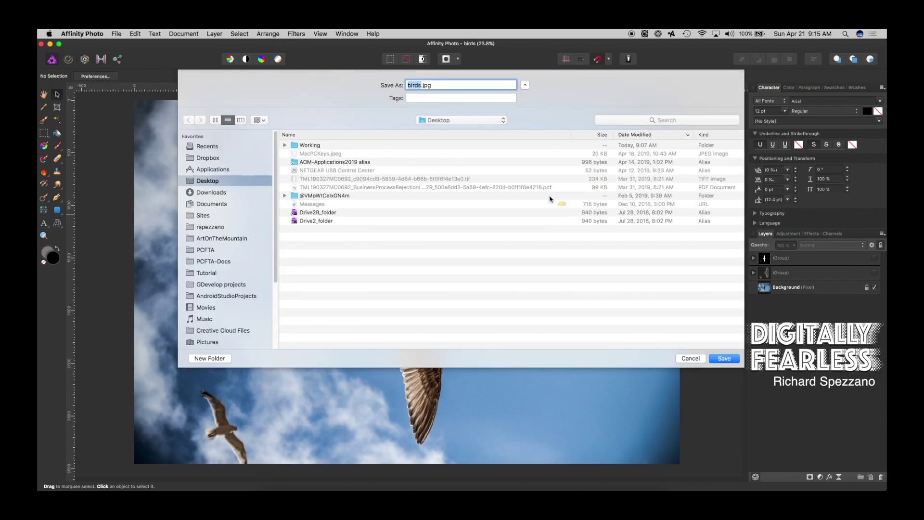
{"action": "double_click", "coordinate": [295, 144]}
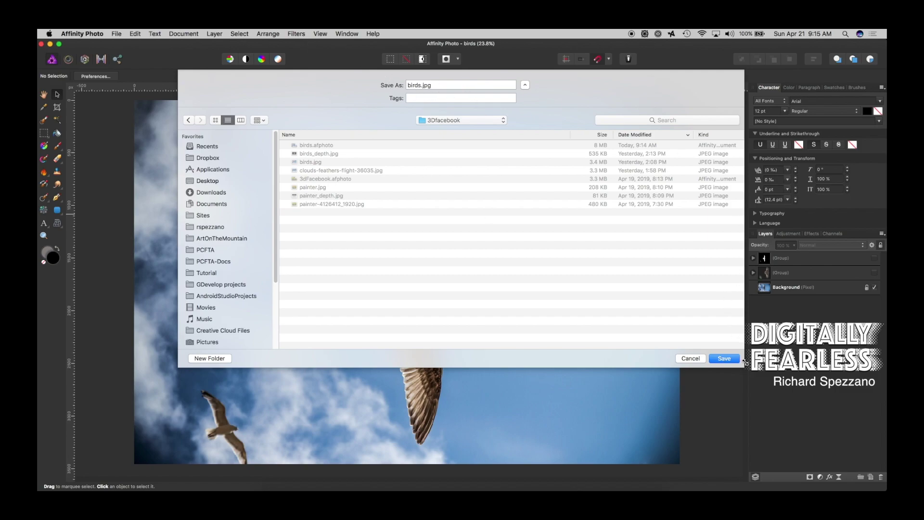
{"action": "left_click", "coordinate": [724, 358]}
{"action": "left_click", "coordinate": [524, 124]}
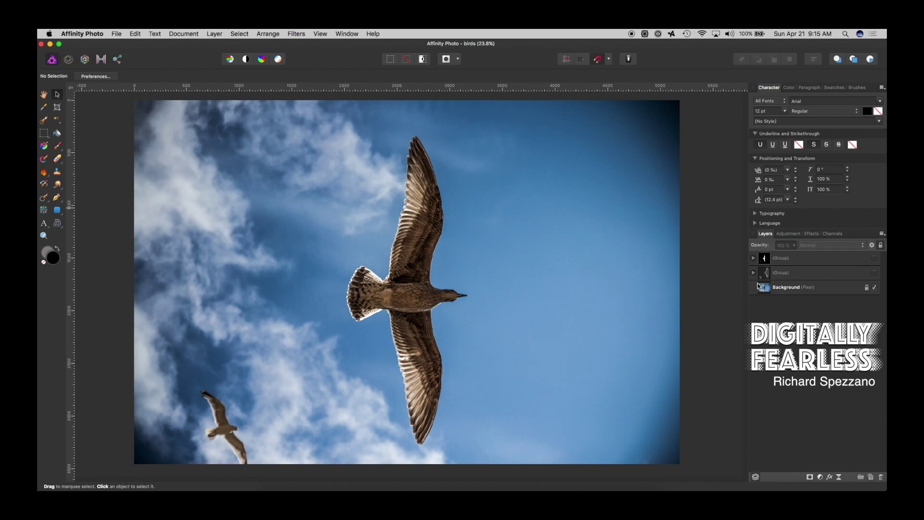
{"action": "left_click", "coordinate": [874, 288]}
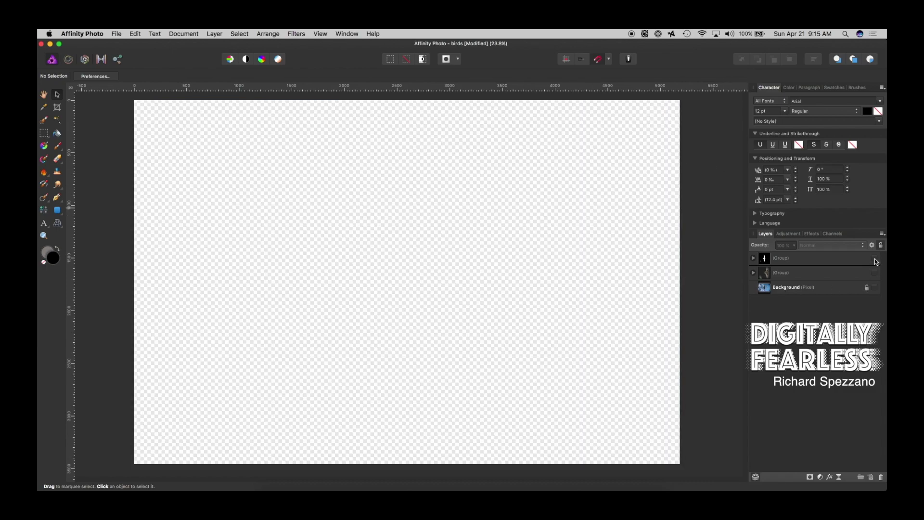
Step: Show the silhouette group and export it as JPEG birds_depth.jpg in 3Dfacebook, replacing the old file
{"action": "left_click", "coordinate": [875, 259]}
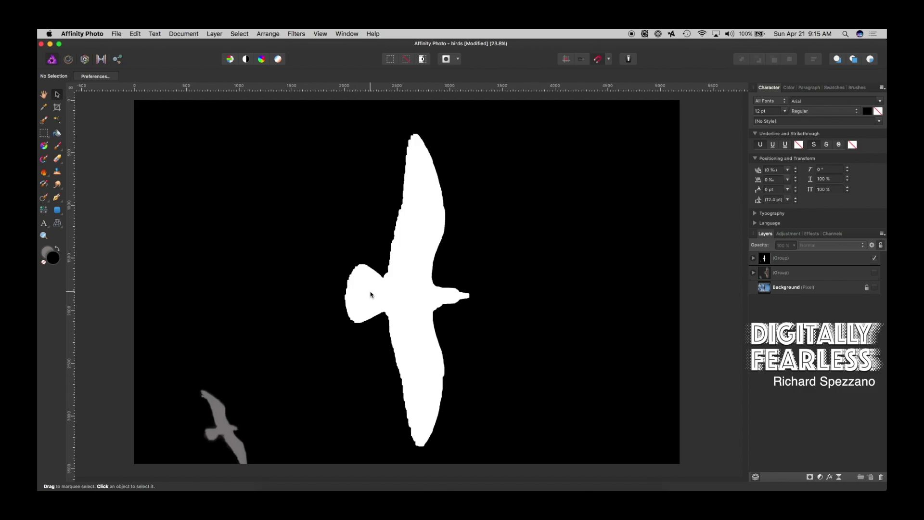
{"action": "left_click", "coordinate": [118, 33]}
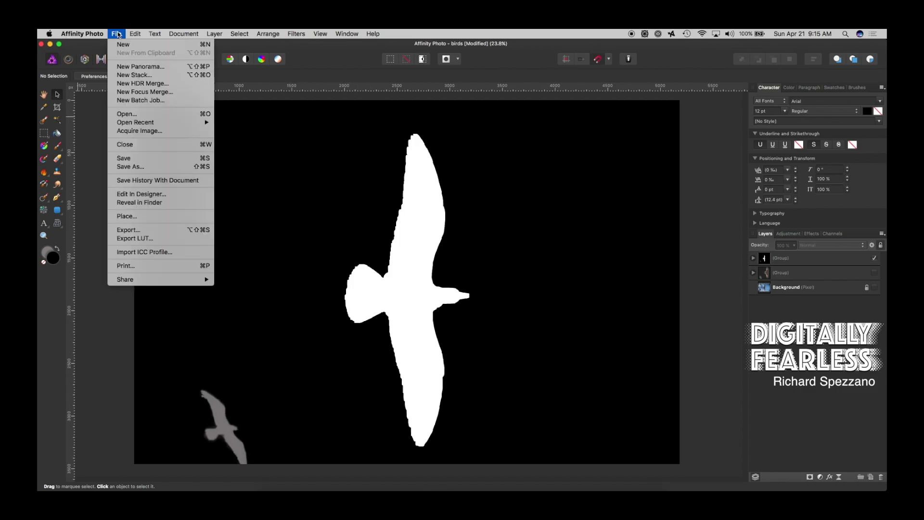
{"action": "left_click", "coordinate": [128, 230]}
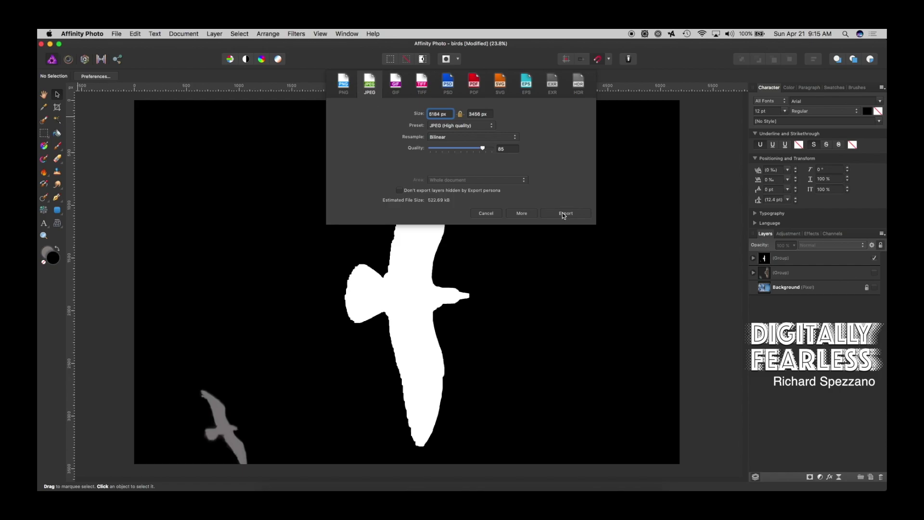
{"action": "left_click", "coordinate": [565, 215]}
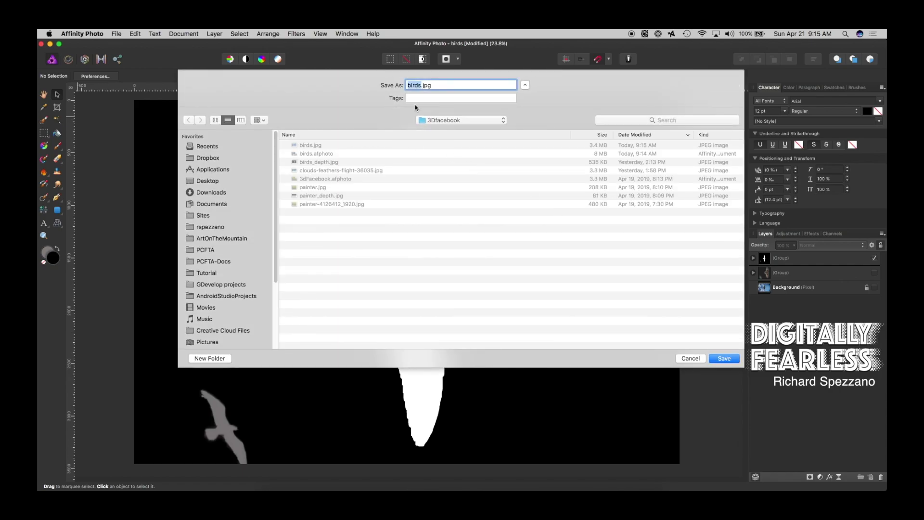
{"action": "left_click", "coordinate": [420, 85]}
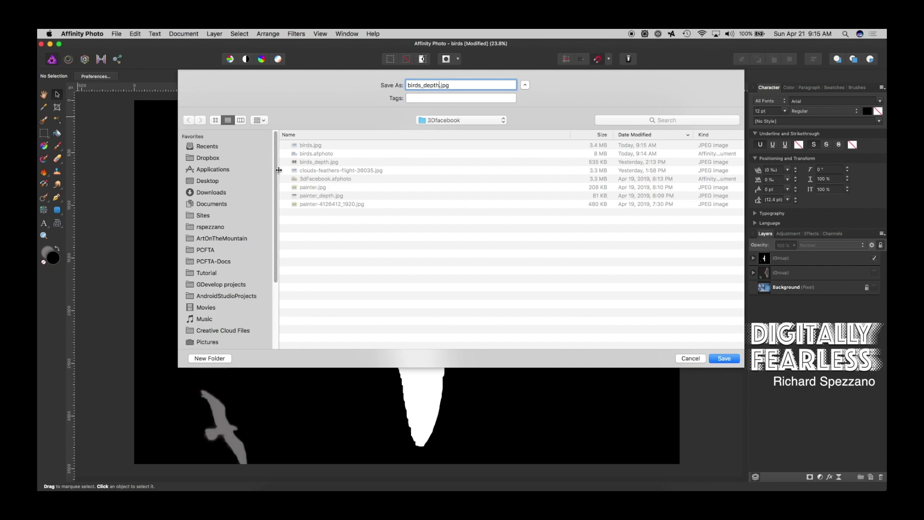
{"action": "left_click", "coordinate": [723, 358]}
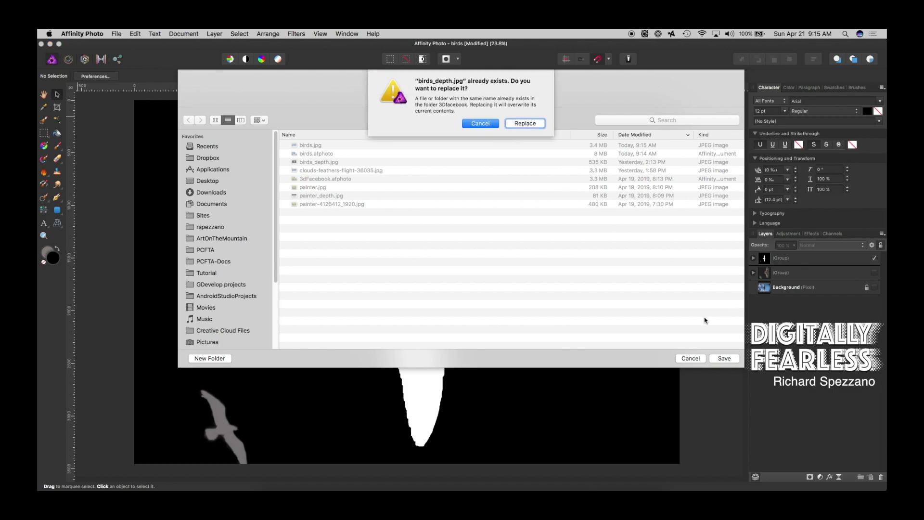
{"action": "left_click", "coordinate": [524, 123]}
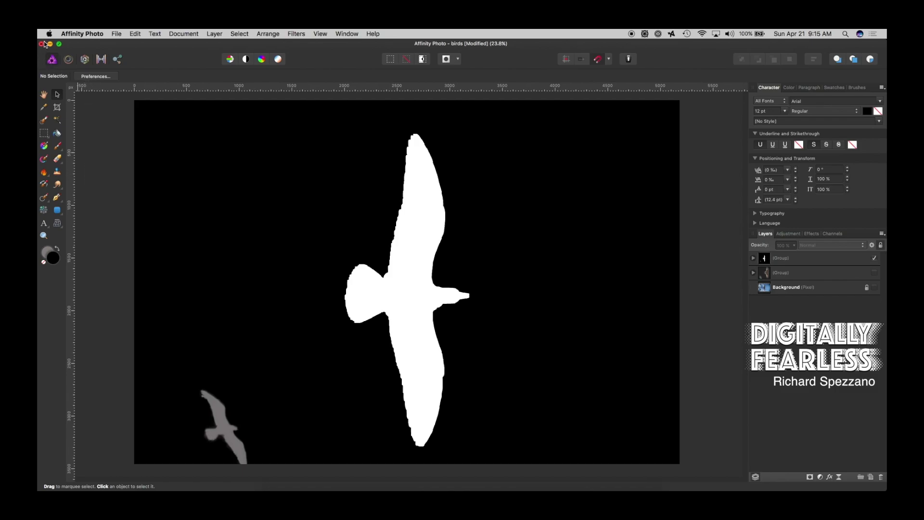
Step: Open Facebook in Chrome from the Social bookmarks folder and enlarge the browser window
{"action": "left_click", "coordinate": [350, 489]}
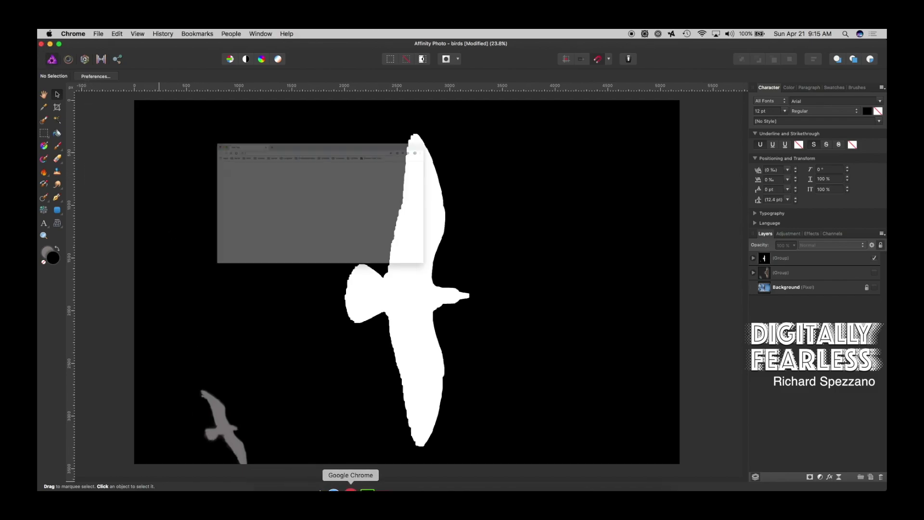
{"action": "left_click", "coordinate": [84, 81]}
{"action": "left_click", "coordinate": [88, 95]}
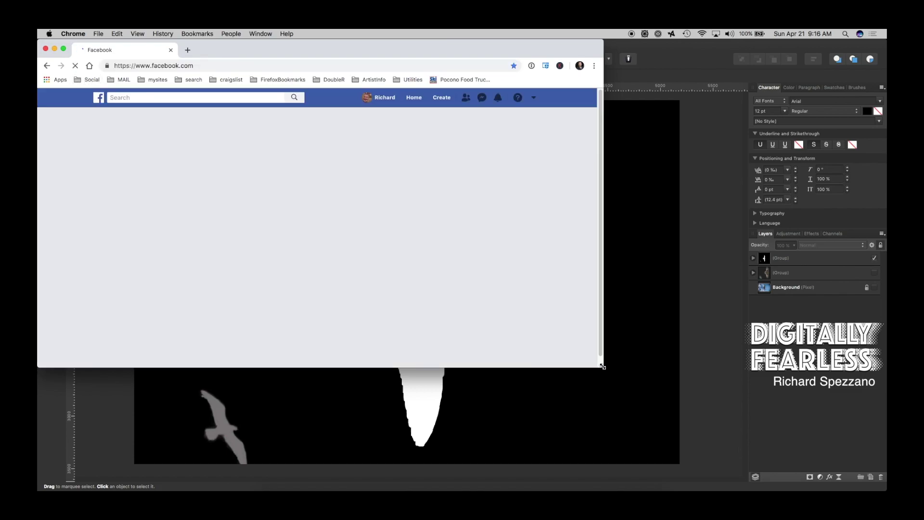
{"action": "left_click_drag", "start_coordinate": [602, 367], "coordinate": [838, 491]}
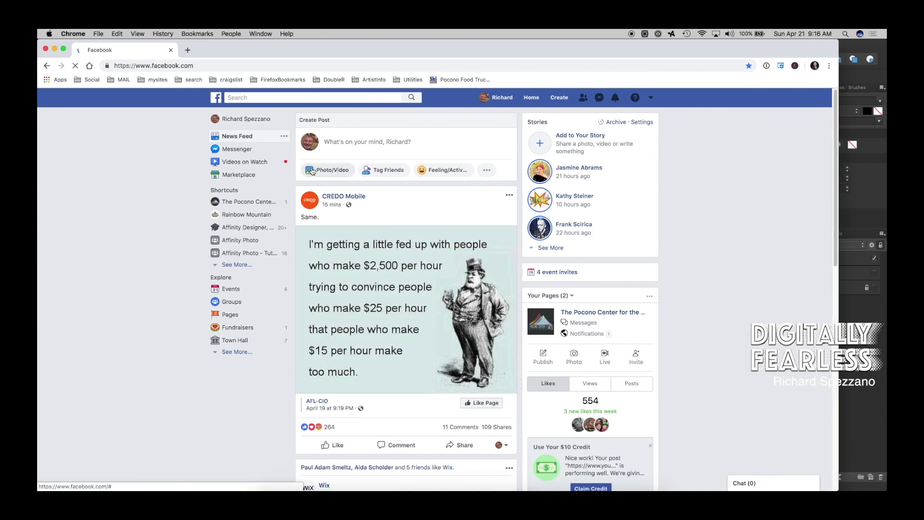
Step: Start a Photo/Video post and upload birds.jpg and birds_depth.jpg from Tutorial > 3Dfacebook
{"action": "left_click", "coordinate": [313, 170]}
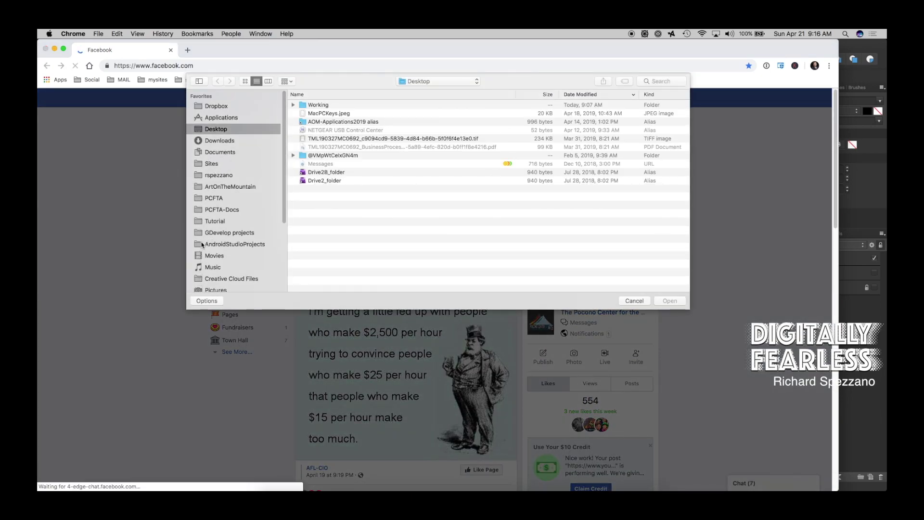
{"action": "scroll", "coordinate": [208, 217], "scroll_direction": "down", "scroll_amount": 2}
{"action": "scroll", "coordinate": [208, 217], "scroll_direction": "down", "scroll_amount": 3}
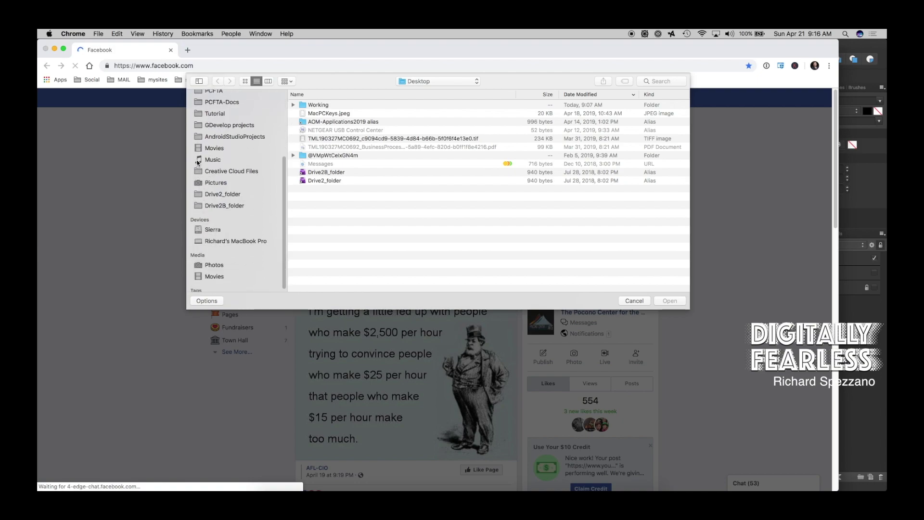
{"action": "left_click", "coordinate": [204, 131]}
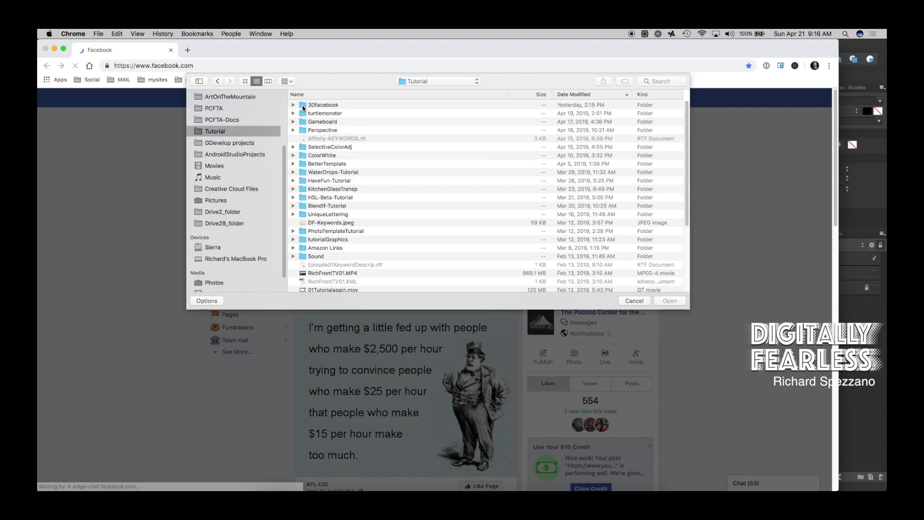
{"action": "left_click", "coordinate": [305, 106]}
{"action": "double_click", "coordinate": [305, 105]}
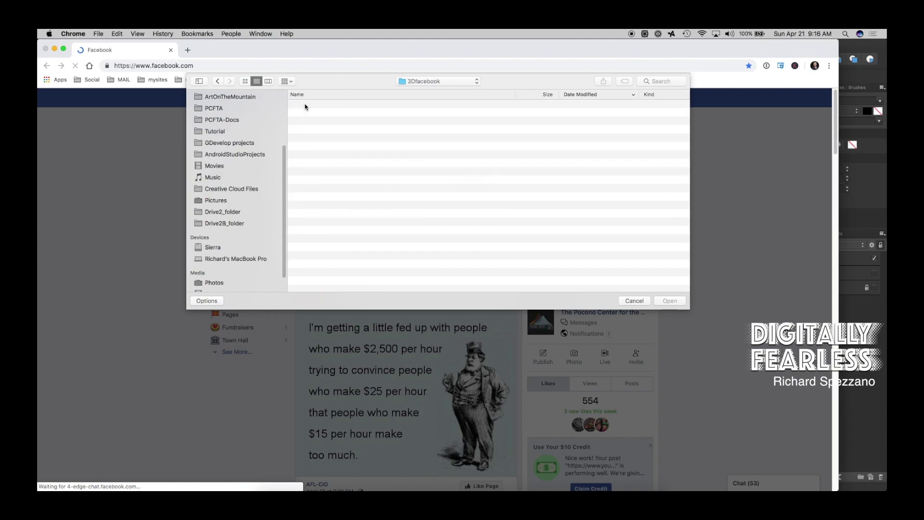
{"action": "left_click", "coordinate": [303, 114]}
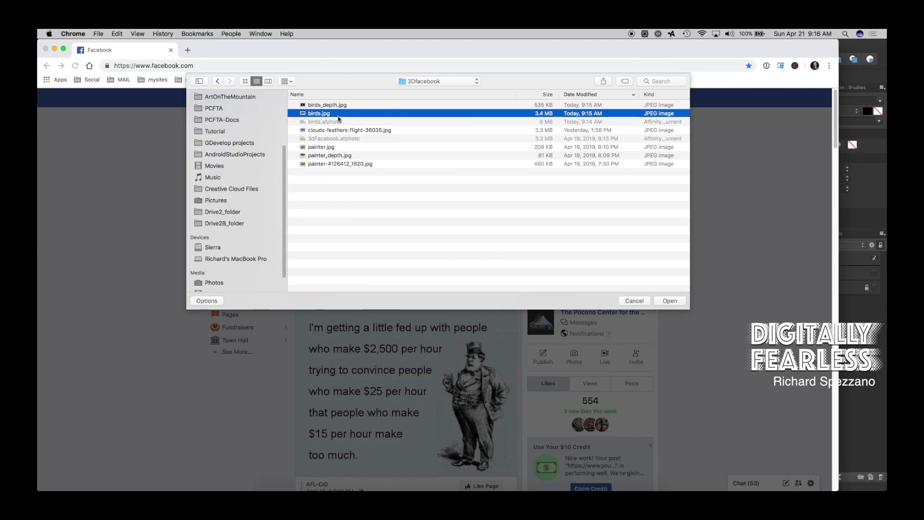
{"action": "left_click", "coordinate": [302, 105], "text": "super"}
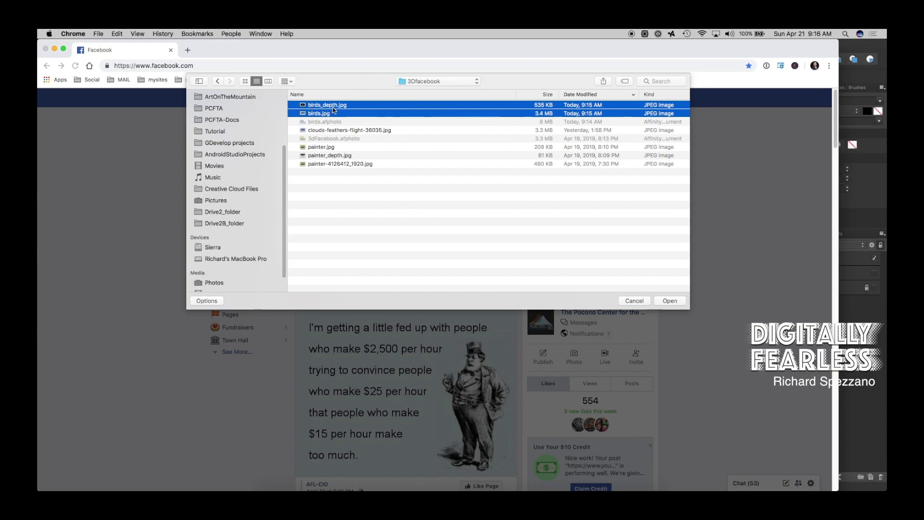
{"action": "left_click", "coordinate": [679, 302]}
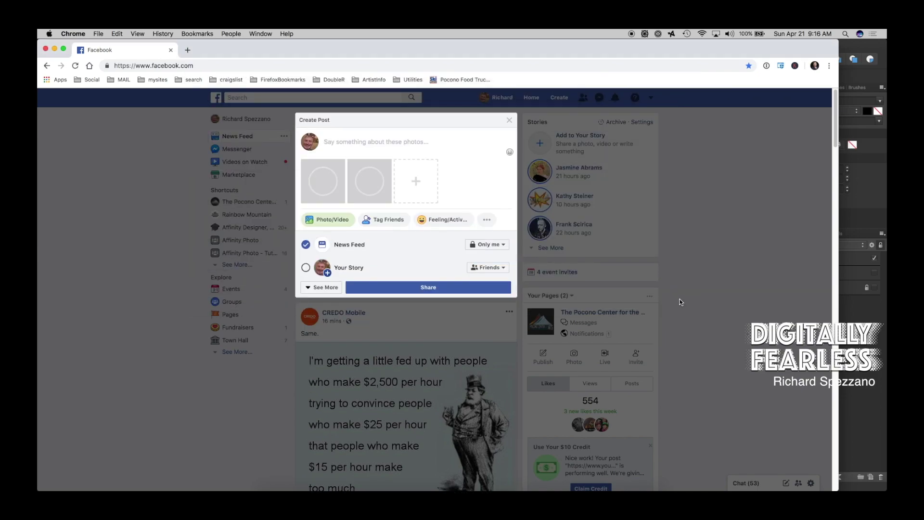